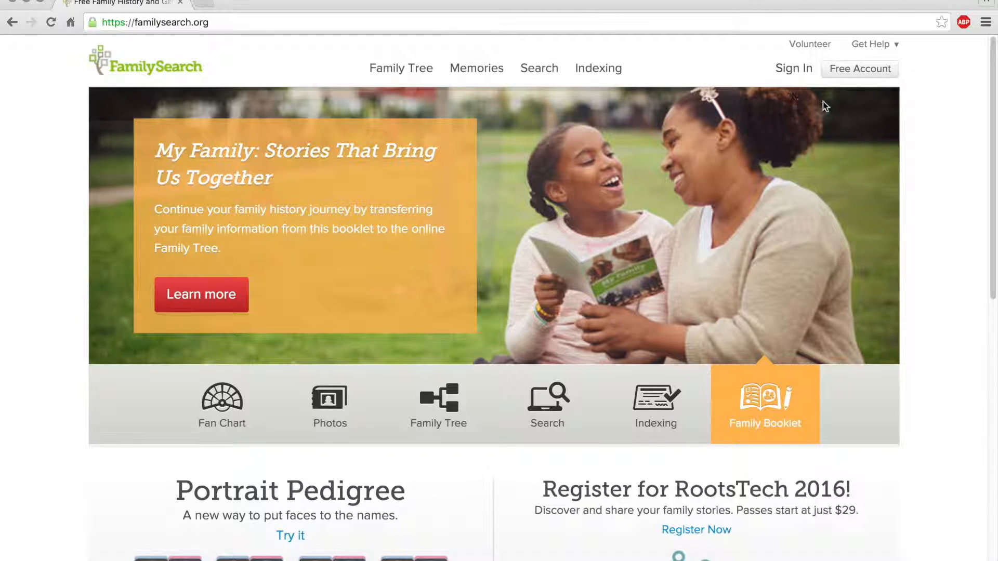
# Step: Sign in to FamilySearch with a different account's username and password
pyautogui.click(799, 78)
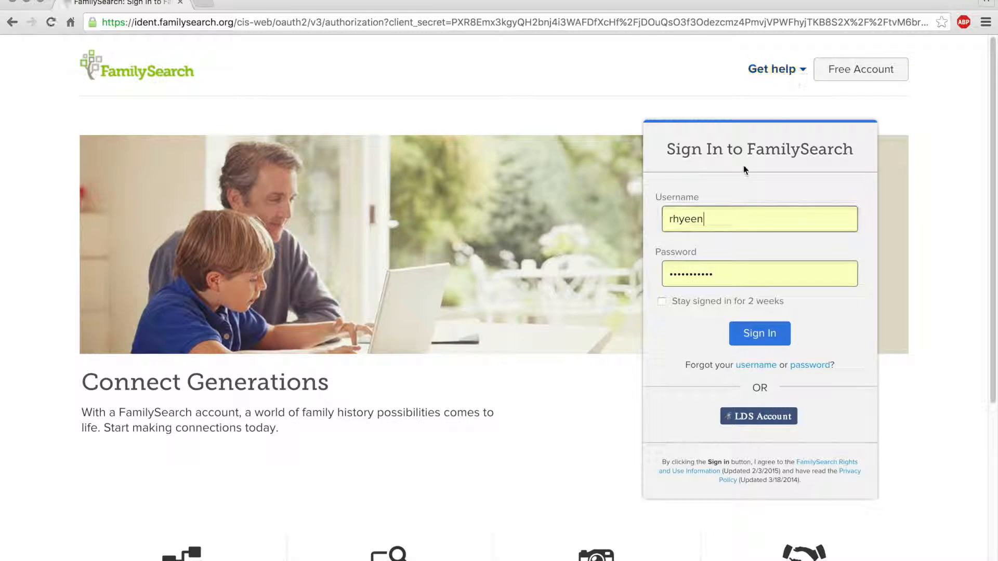
pyautogui.doubleClick(729, 226)
pyautogui.write('antiable')
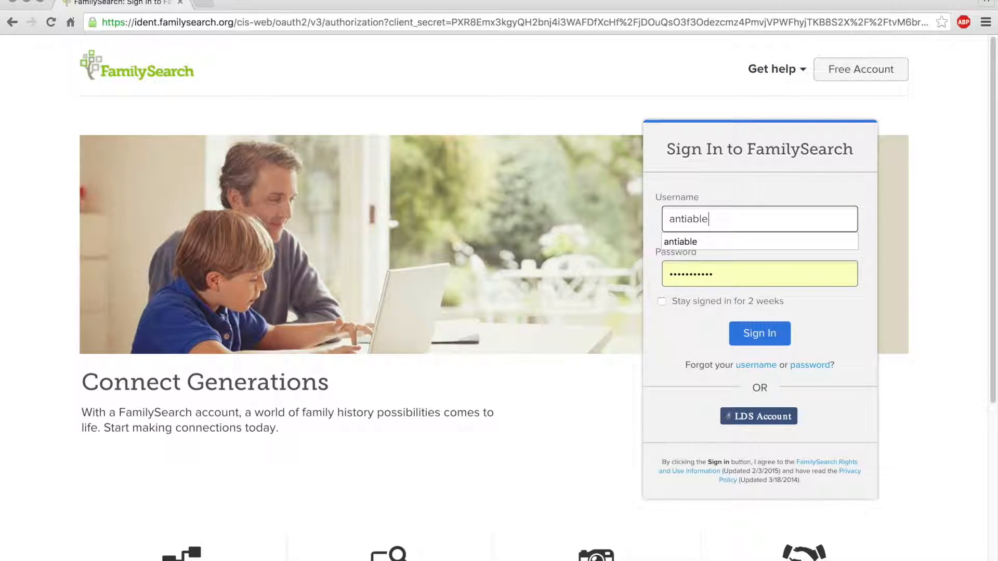
pyautogui.press('Tab')
pyautogui.write('••••••')
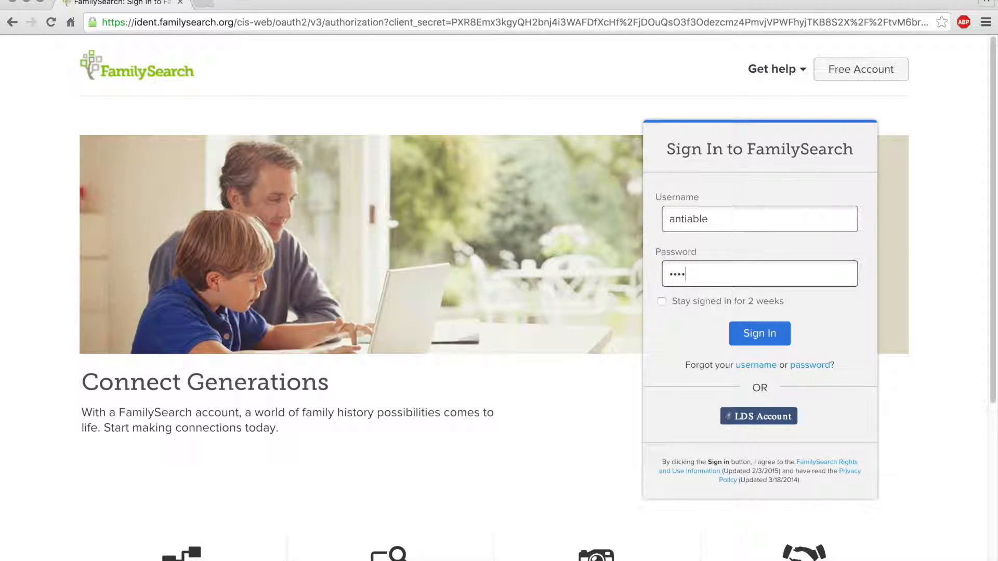
pyautogui.write('••')
pyautogui.press('Return')
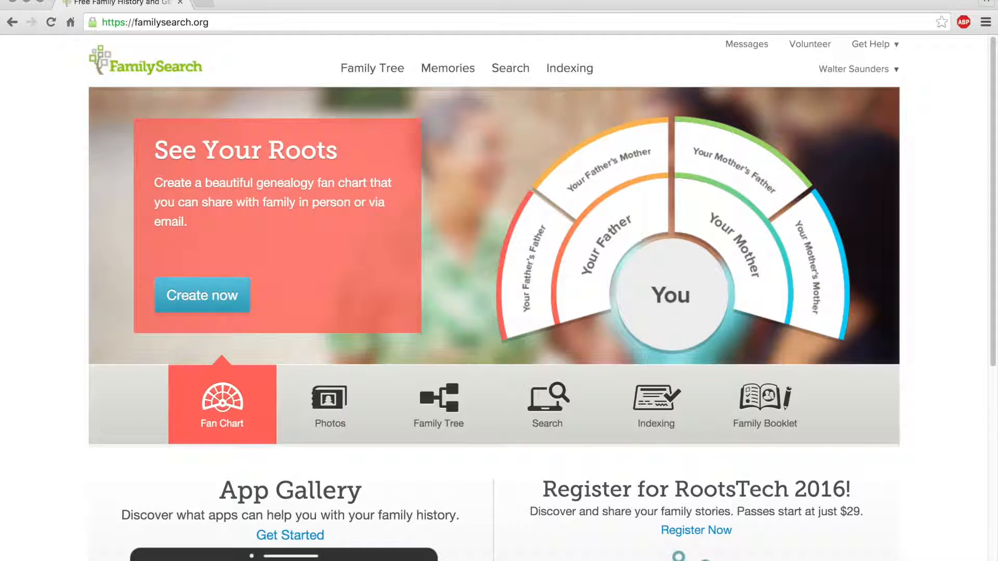
# Step: Open Family Tree > Tree, try the Start Here guide, then return to the Tree pedigree
pyautogui.click(372, 68)
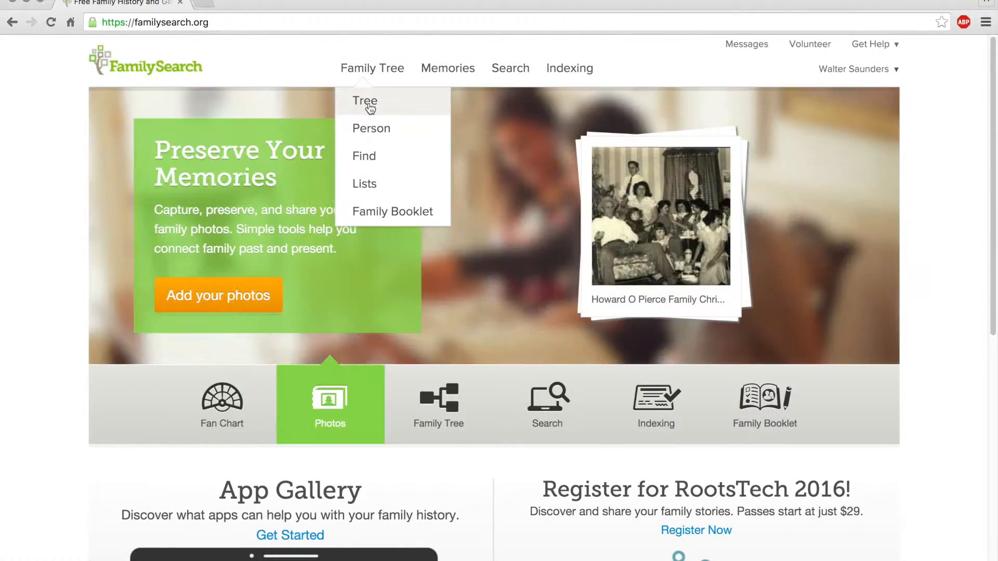
pyautogui.click(366, 102)
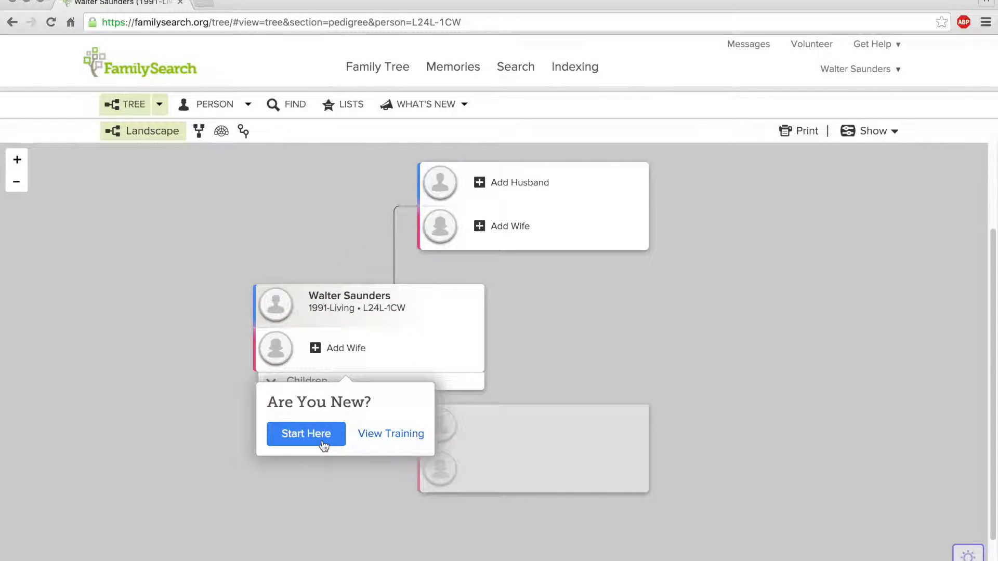
pyautogui.click(323, 441)
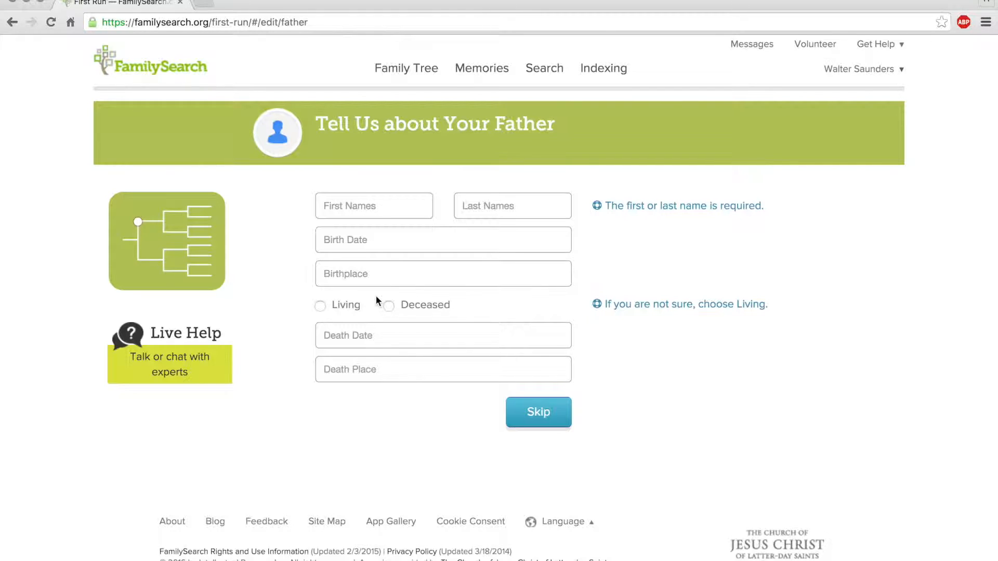
pyautogui.moveTo(406, 68)
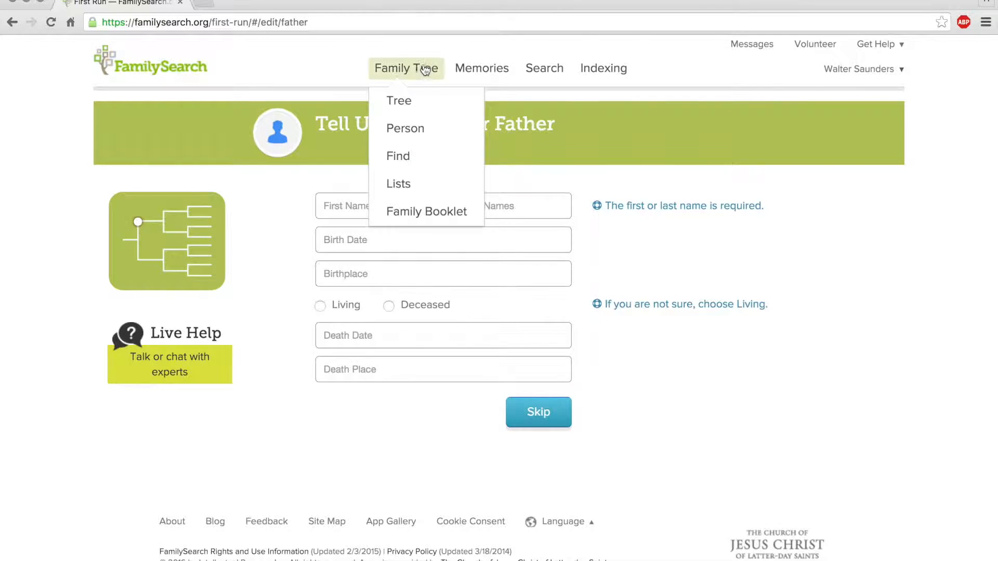
pyautogui.click(396, 106)
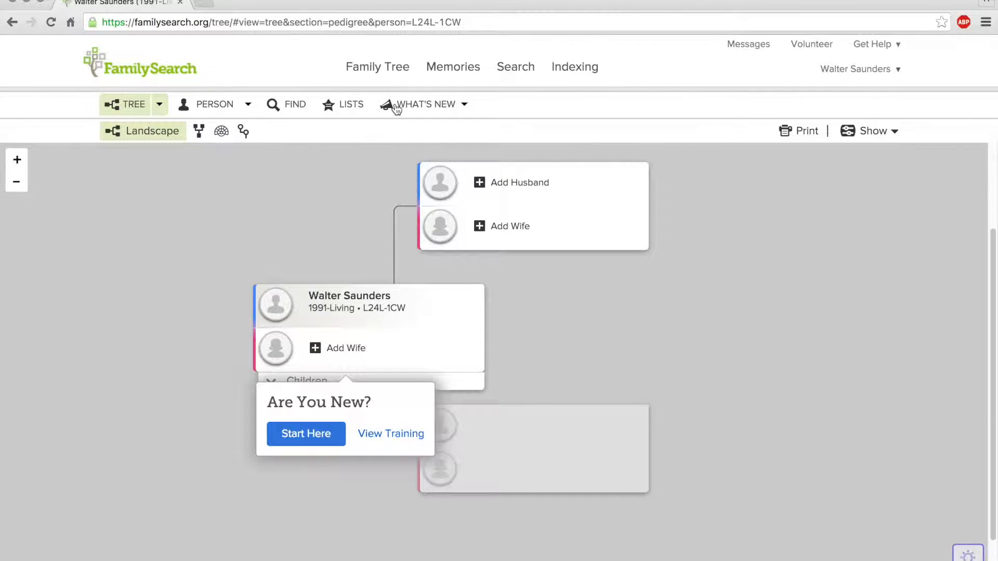
# Step: Close the 'Are You New?' popup so the full pedigree shows
pyautogui.click(277, 208)
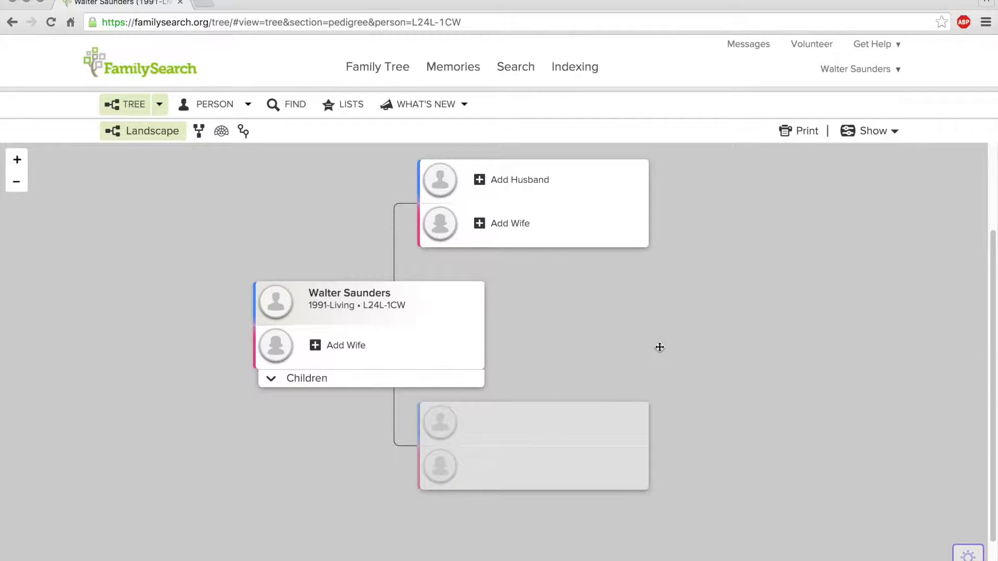
# Step: Add a new living father with first and last name for the home person
pyautogui.click(521, 181)
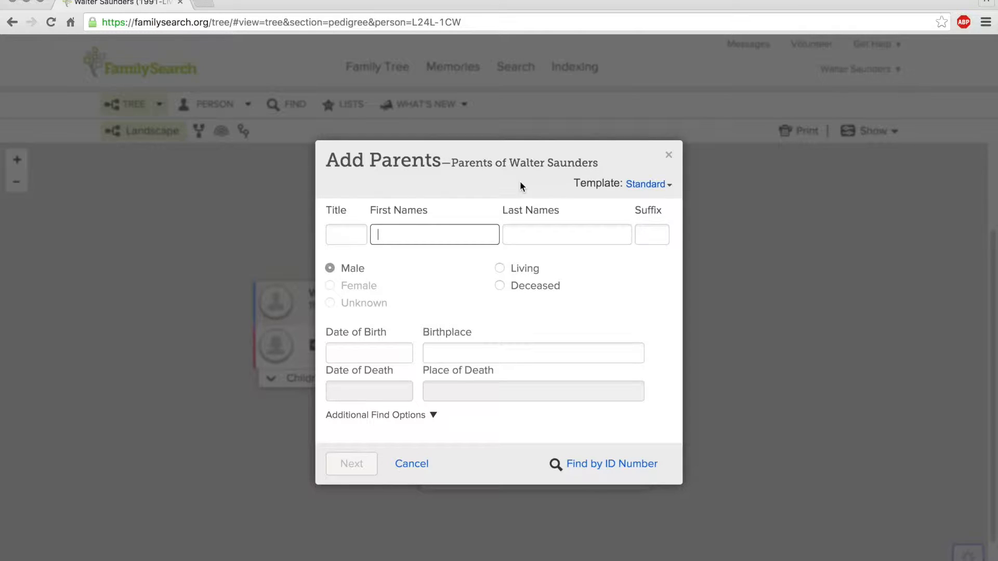
pyautogui.press('Tab')
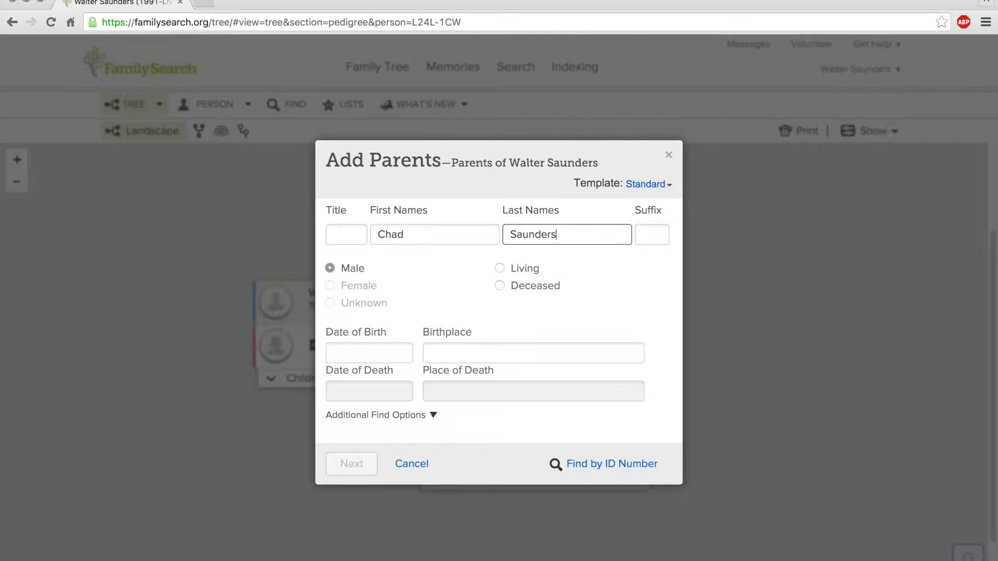
pyautogui.click(500, 269)
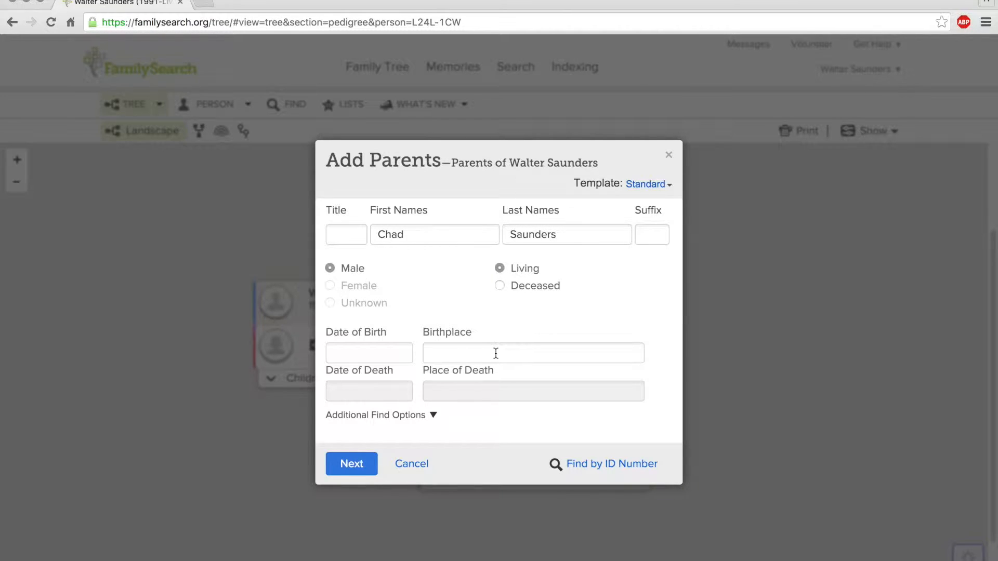
pyautogui.click(368, 469)
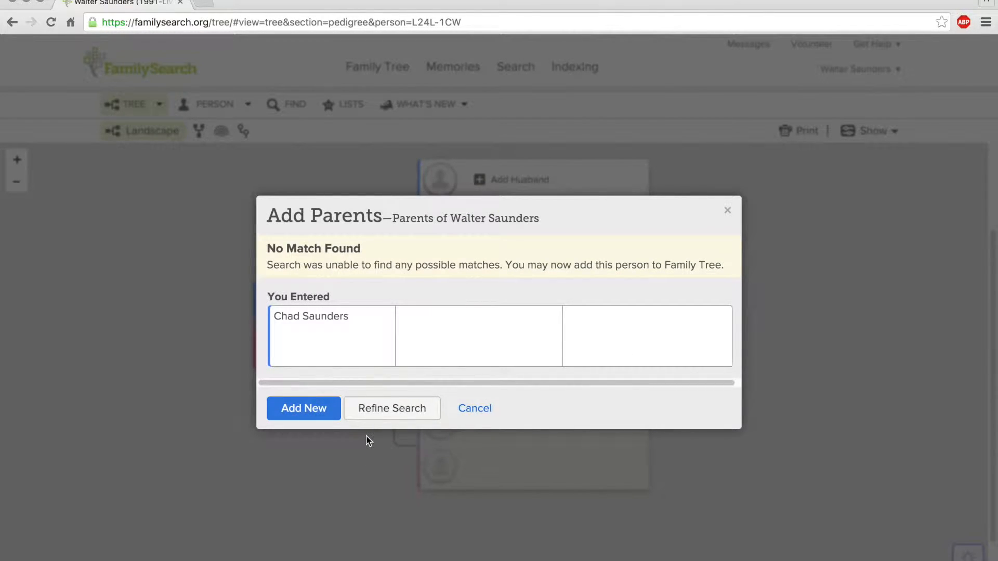
pyautogui.click(325, 410)
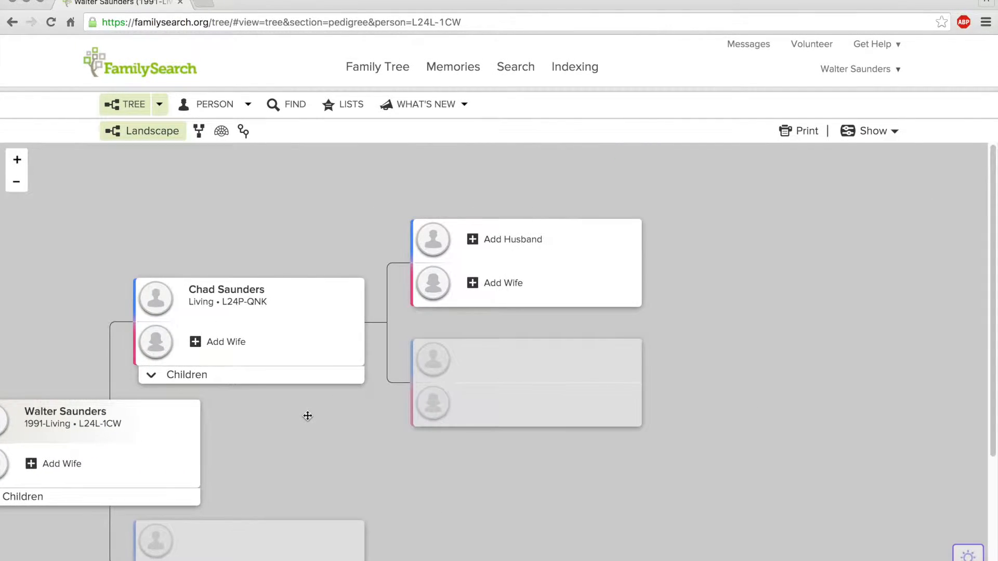
# Step: Create the father's father as a new living person and expand his empty parent slots
pyautogui.click(503, 240)
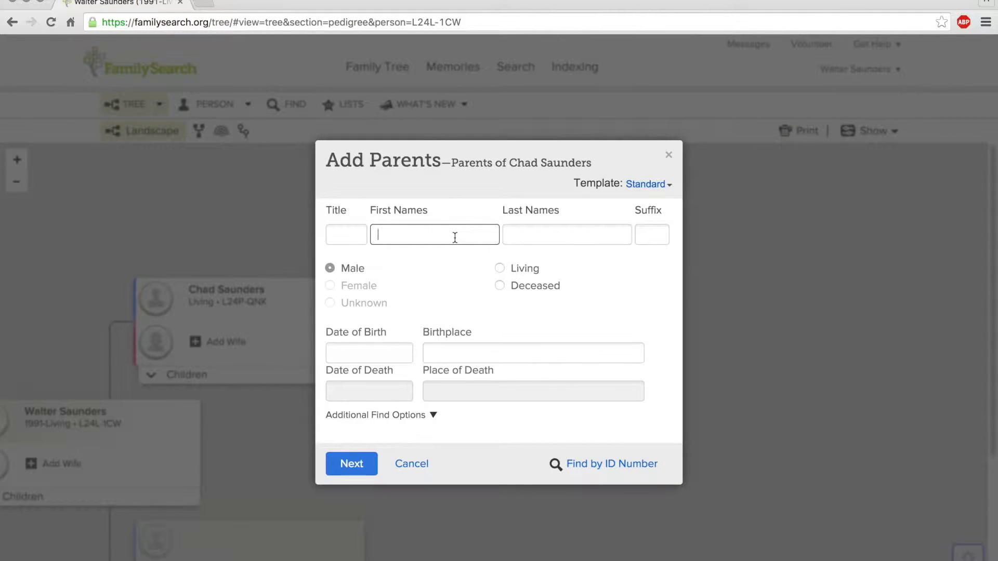
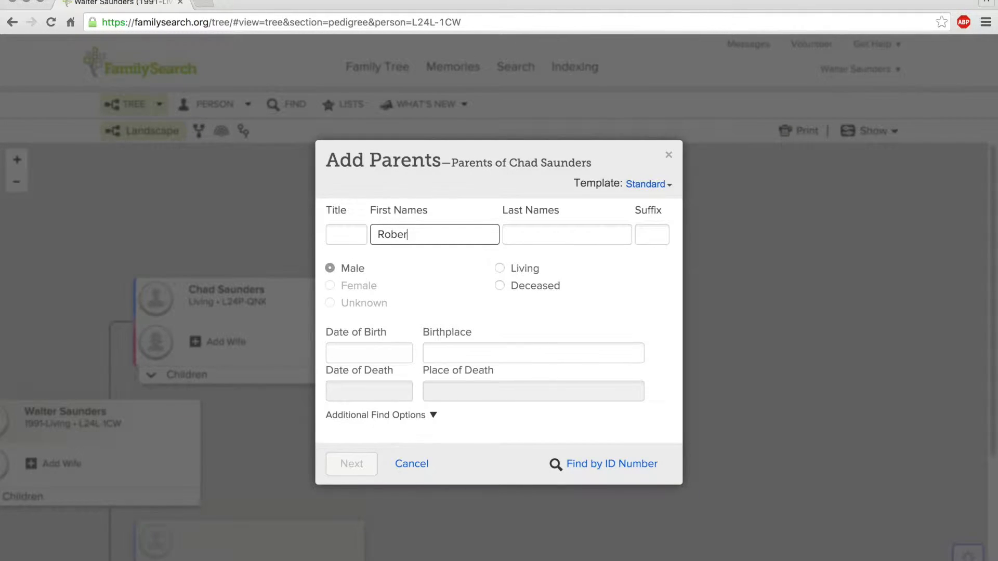
pyautogui.press('Tab')
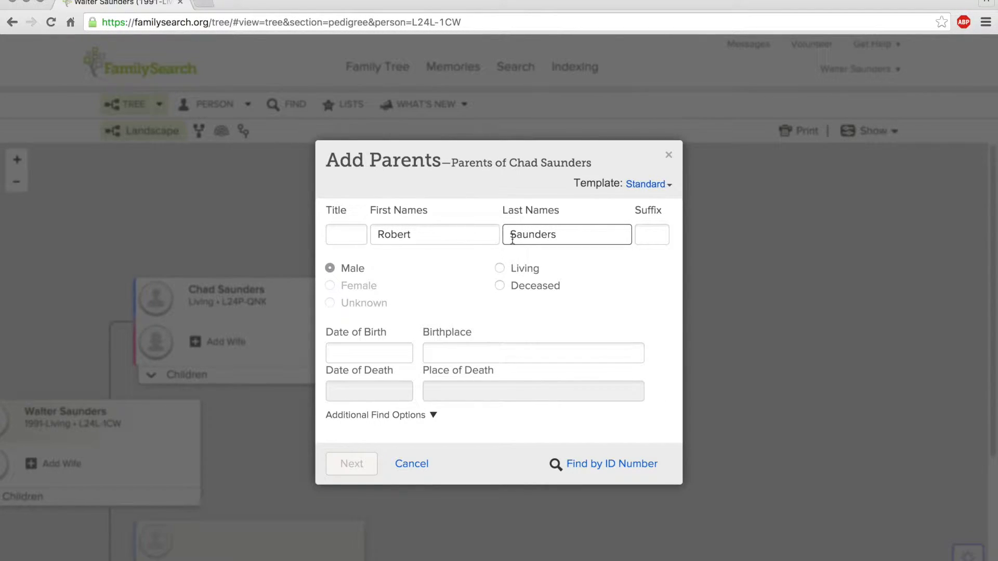
pyautogui.click(499, 268)
pyautogui.click(350, 464)
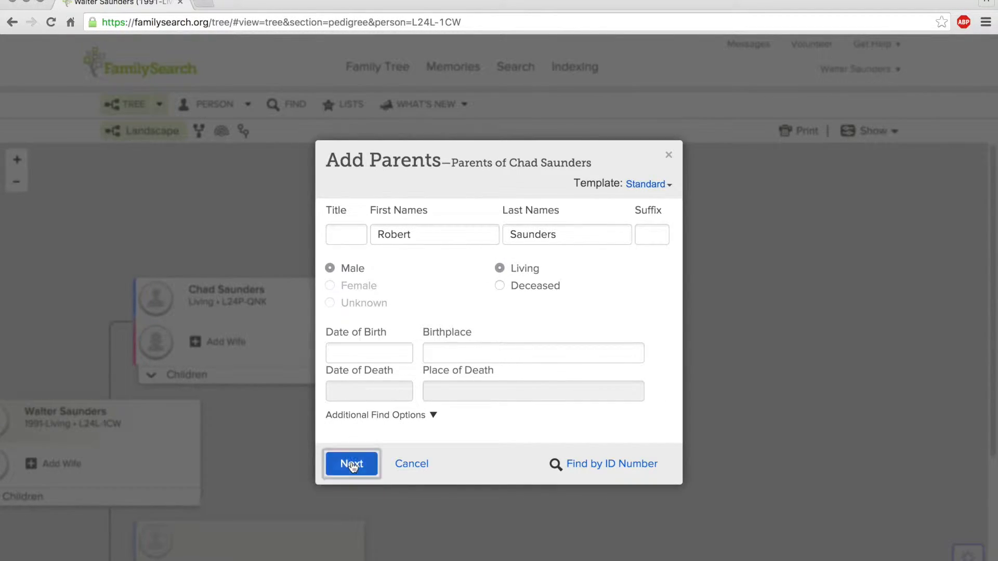
pyautogui.click(321, 409)
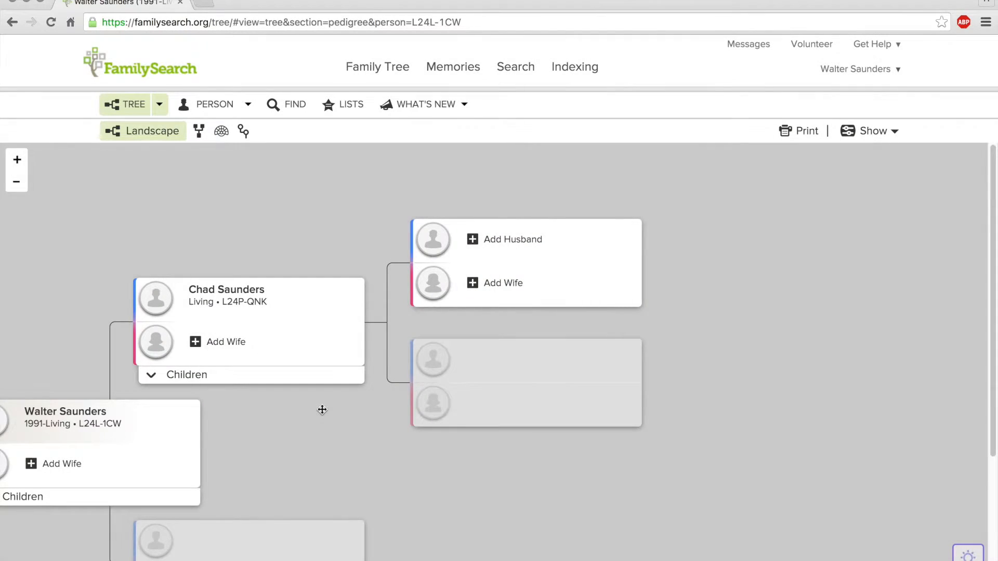
pyautogui.click(449, 254)
# Step: Start adding the grandfather's father, entering his first and last names and marking him deceased
pyautogui.moveTo(588, 241); pyautogui.dragTo(479, 192)
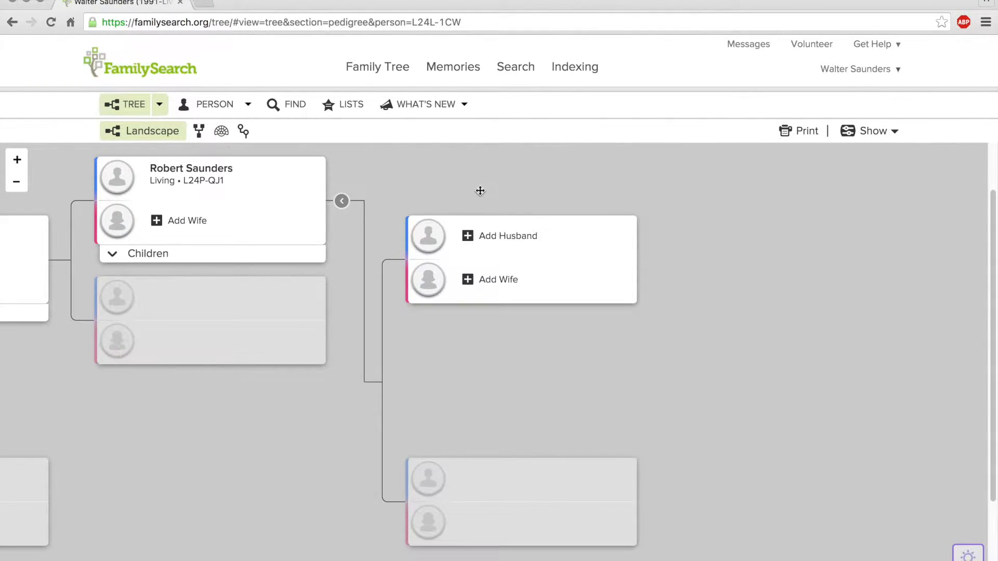
pyautogui.click(486, 241)
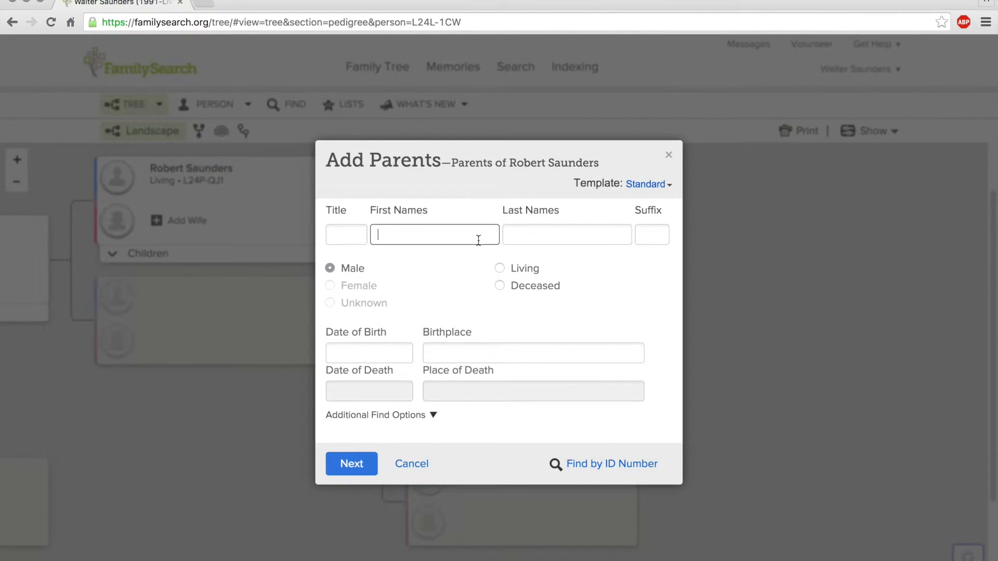
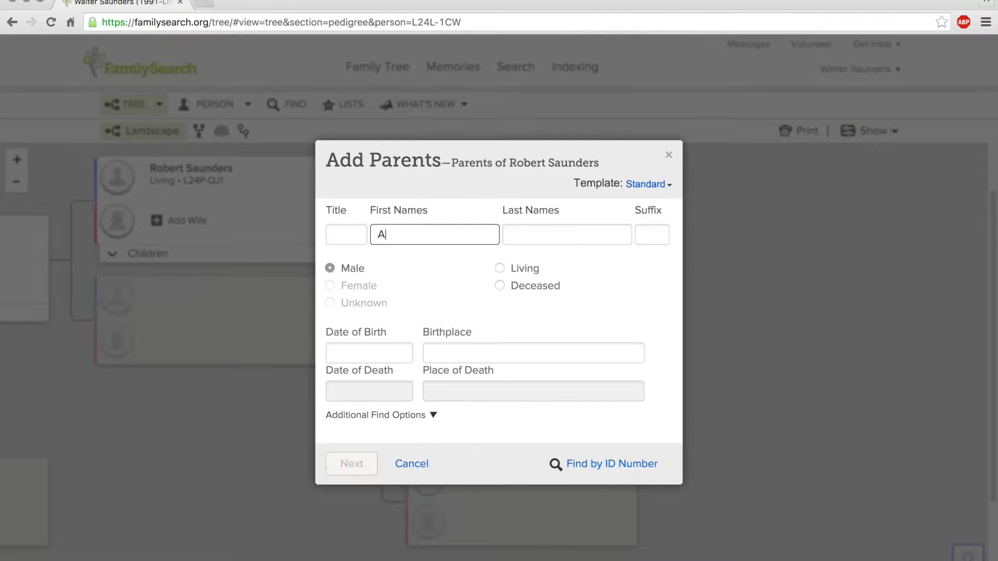
pyautogui.press('Tab')
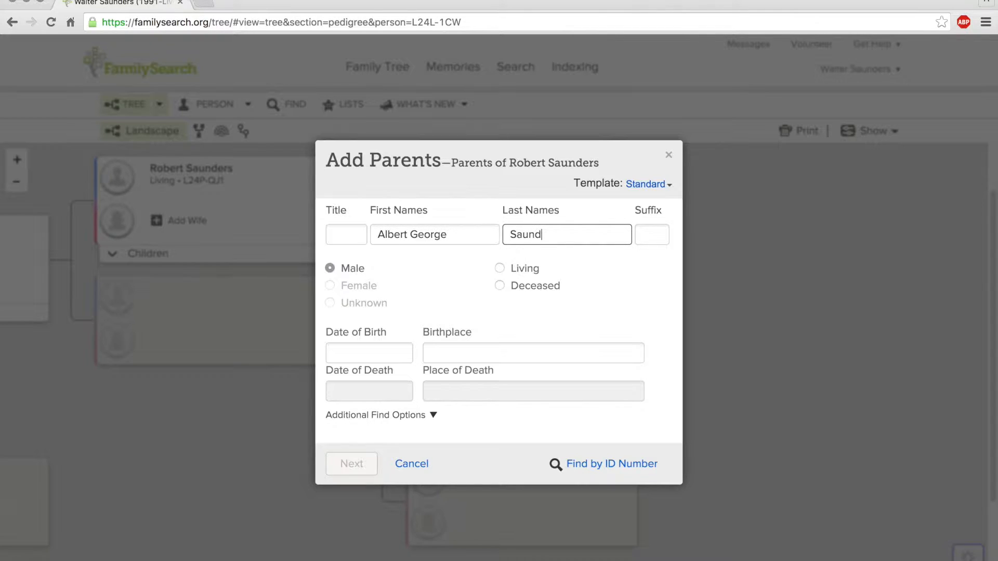
pyautogui.click(500, 286)
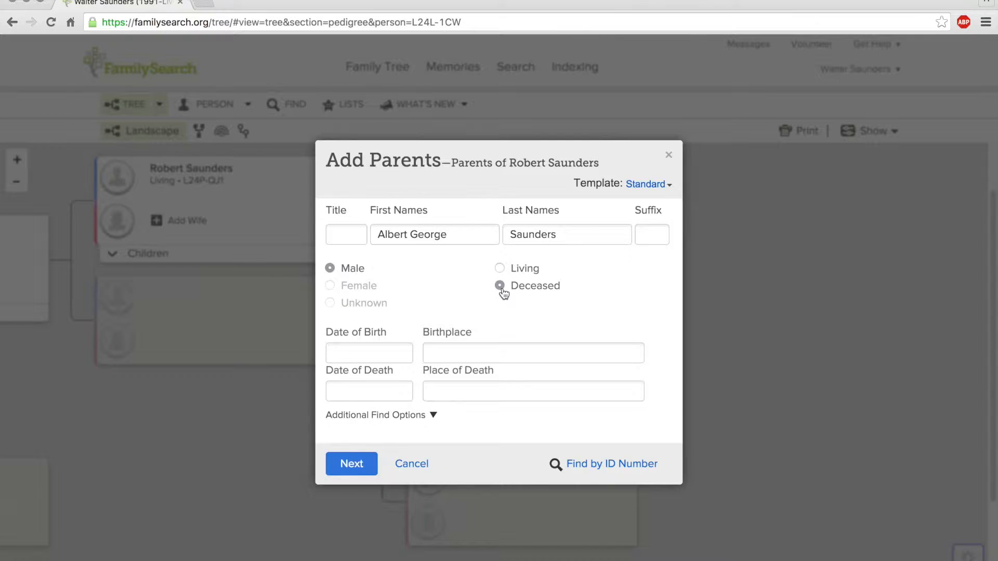
# Step: Set his birth to 12 January 1908 in Hyde Park, Cache, Utah, United States
pyautogui.click(384, 353)
pyautogui.write('12 Jan')
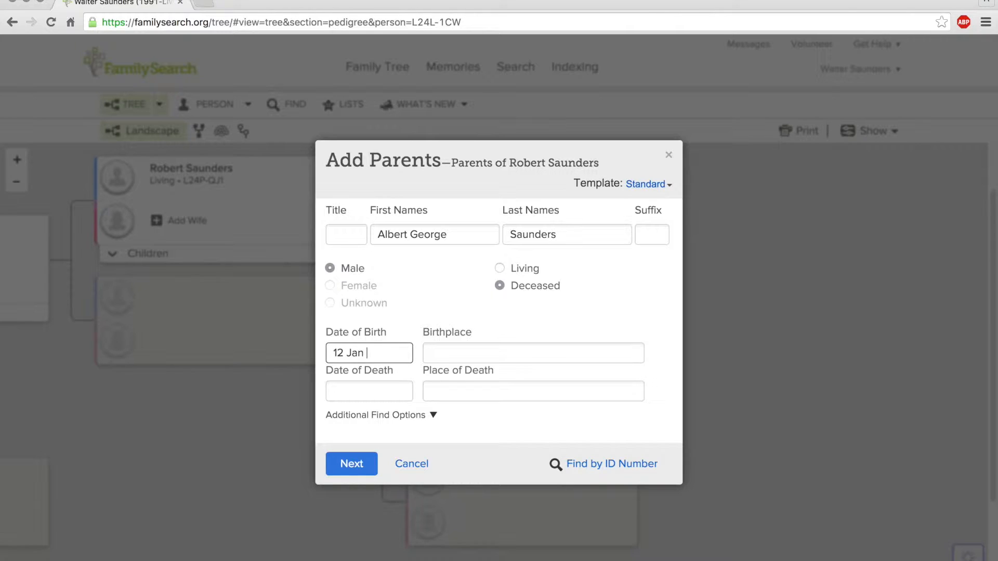
pyautogui.write(' 1908')
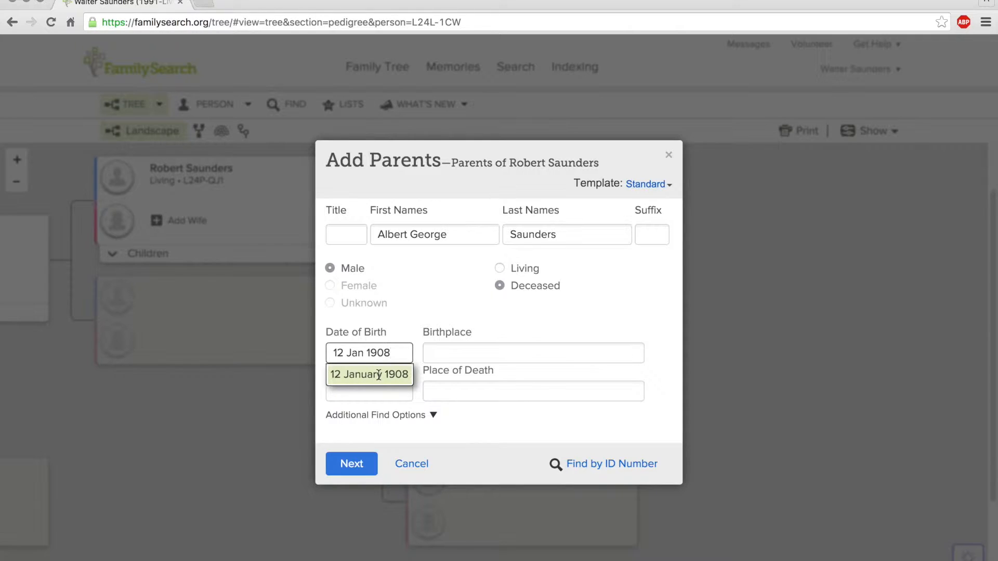
pyautogui.click(378, 374)
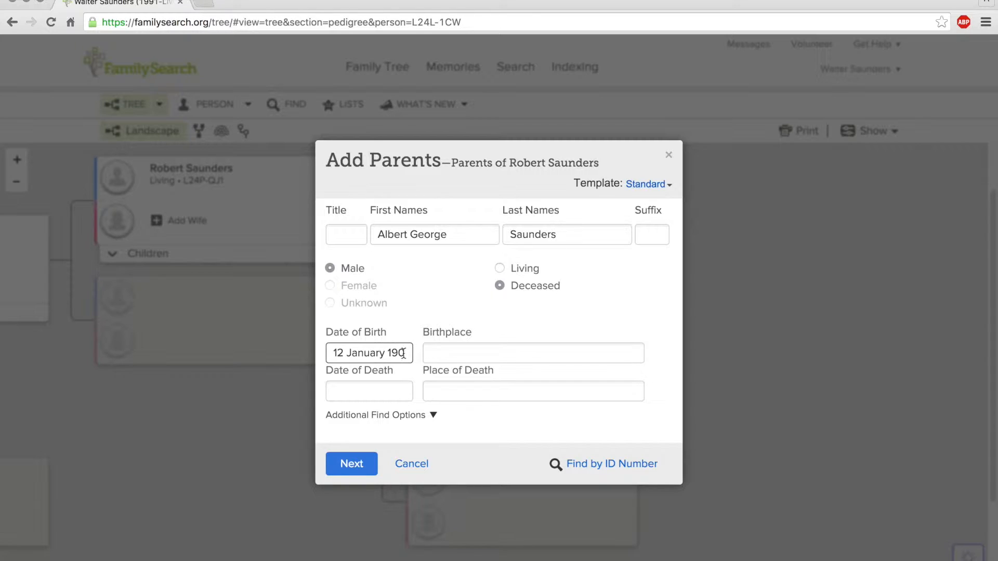
pyautogui.click(460, 357)
pyautogui.write('//')
pyautogui.press('BackSpace')
pyautogui.press('BackSpace')
pyautogui.write('Hyde ')
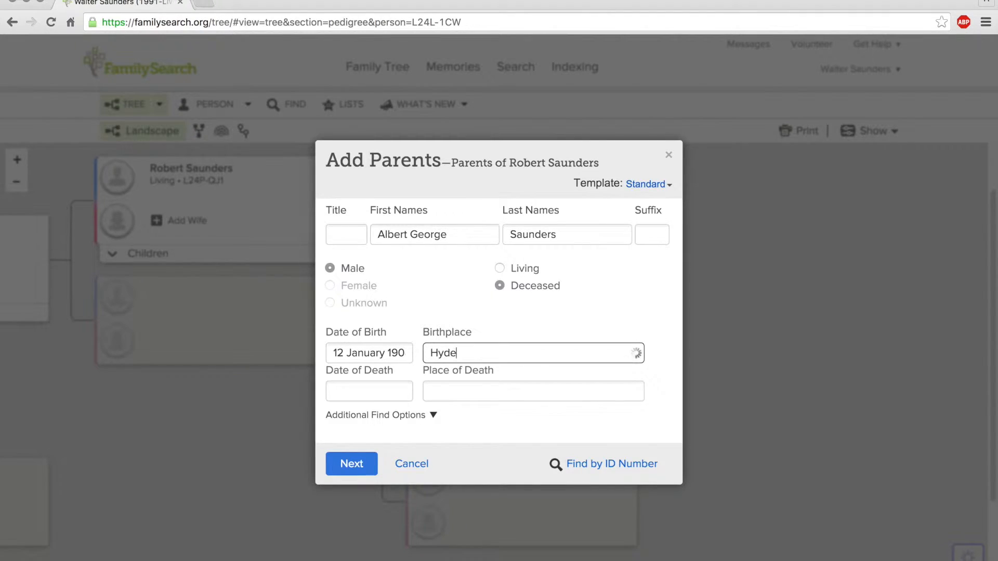
pyautogui.write('Park')
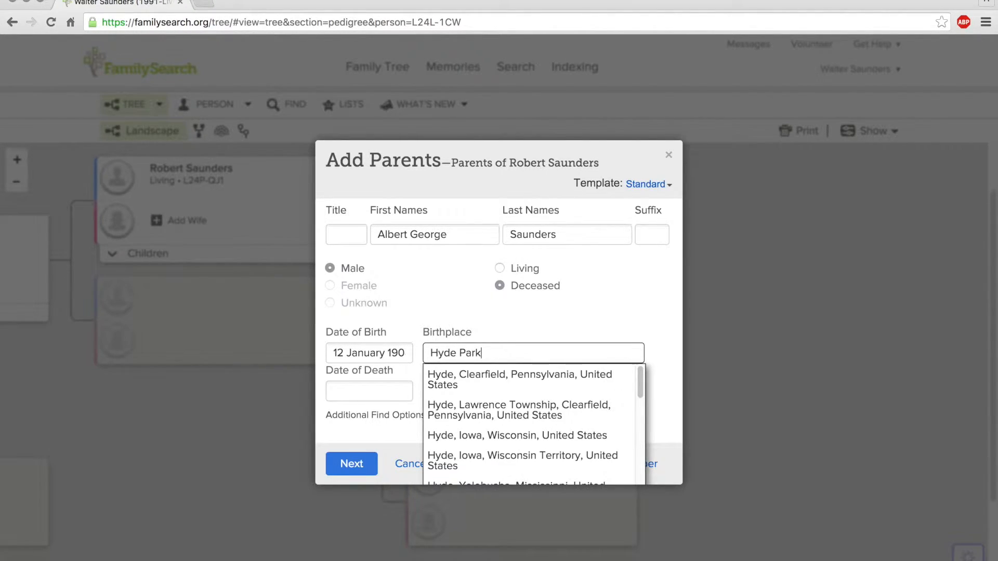
pyautogui.write(', Cach')
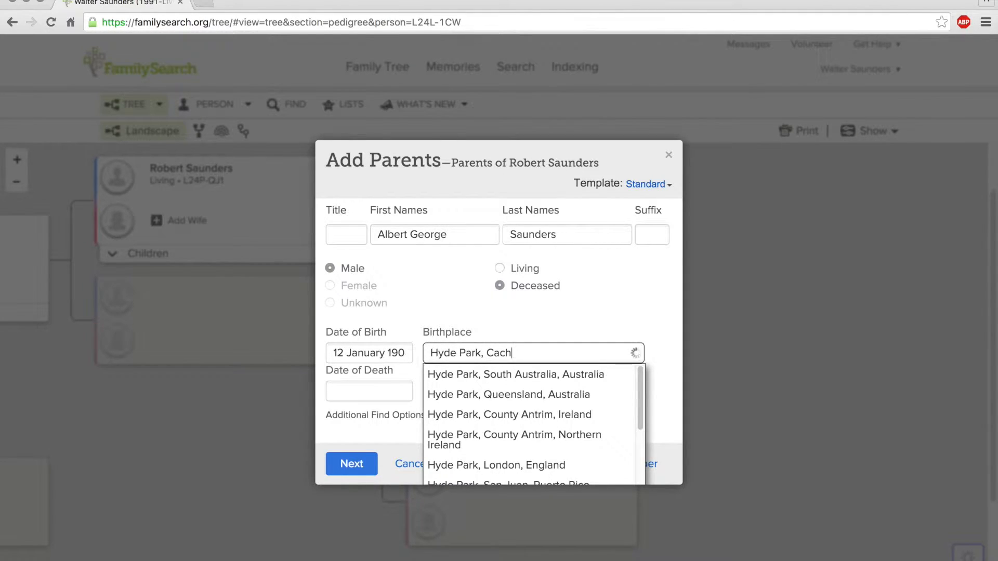
pyautogui.write('e')
pyautogui.click(488, 376)
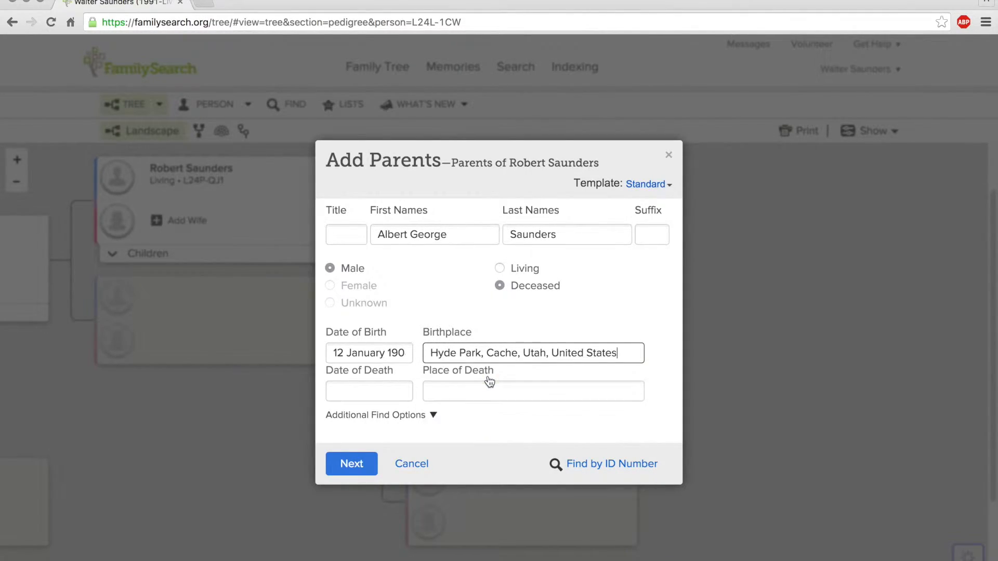
# Step: Set his death to 16 May 1984 in Ogden, Weber, Utah, then search for matches
pyautogui.click(372, 396)
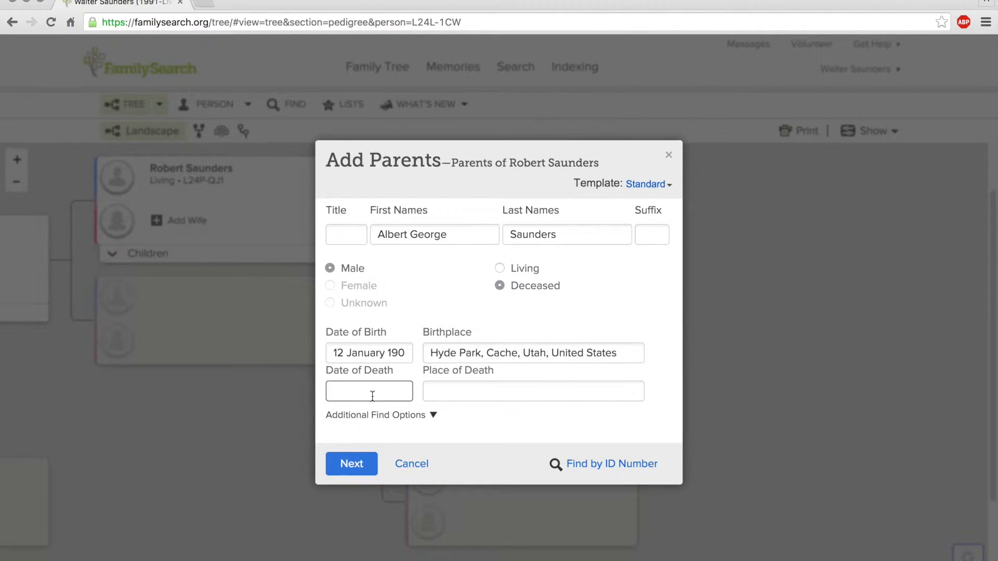
pyautogui.write('16 May 1984')
pyautogui.click(356, 410)
pyautogui.click(451, 388)
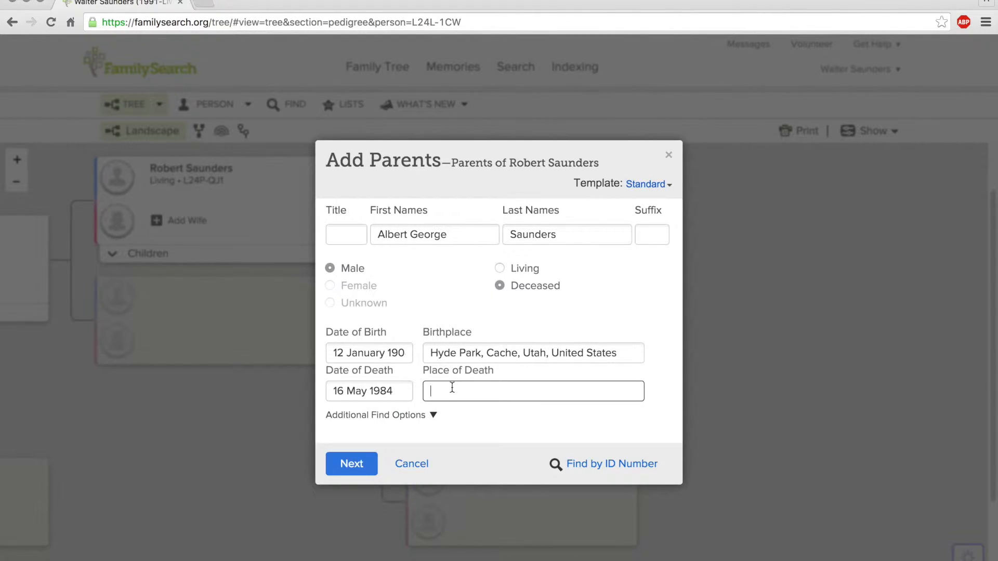
pyautogui.write('Og')
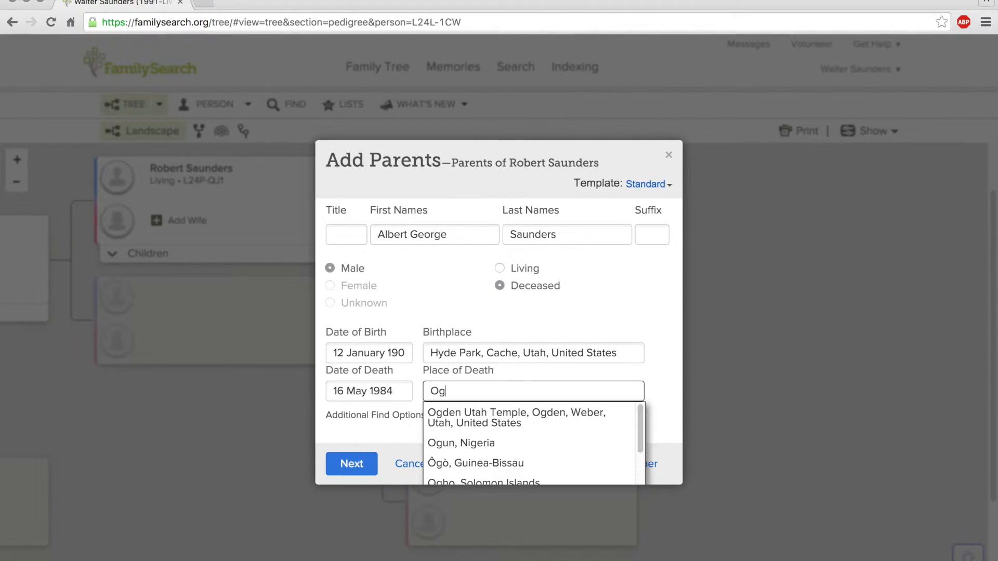
pyautogui.write('den,')
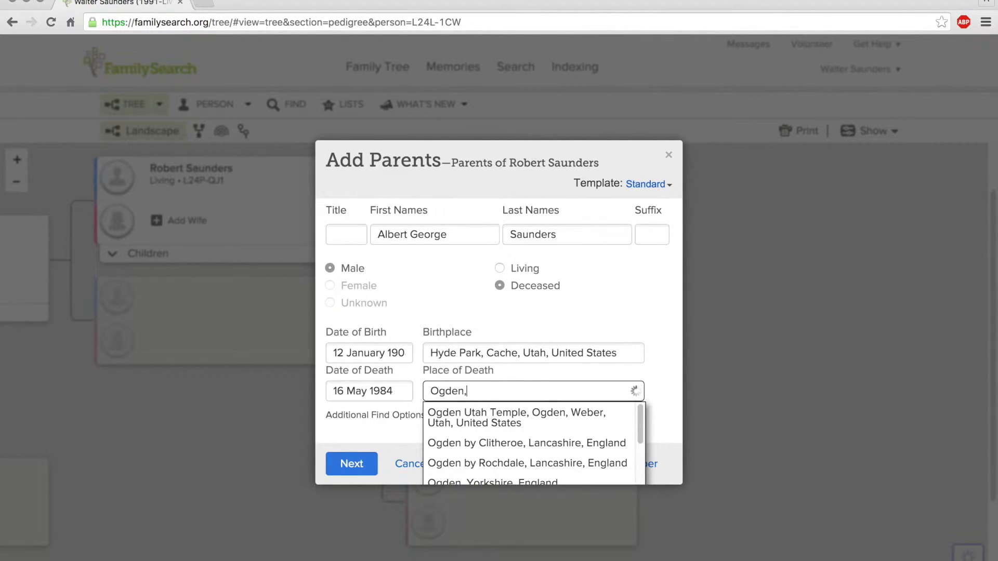
pyautogui.write(' Weber, Utah')
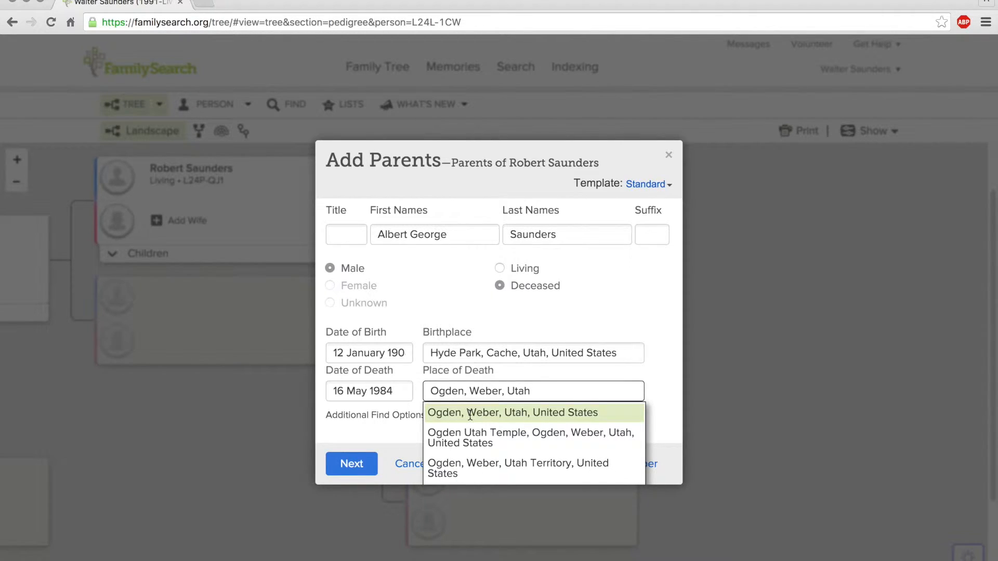
pyautogui.click(472, 413)
pyautogui.click(344, 466)
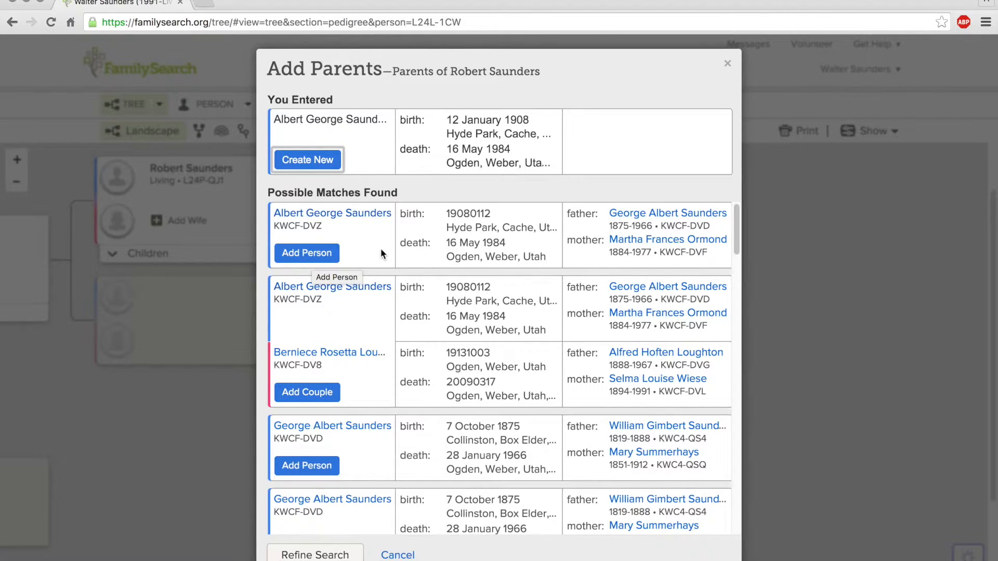
# Step: Review the possible matches and add the matching existing couple as the grandfather's parents
pyautogui.scroll(-2, 380, 248)
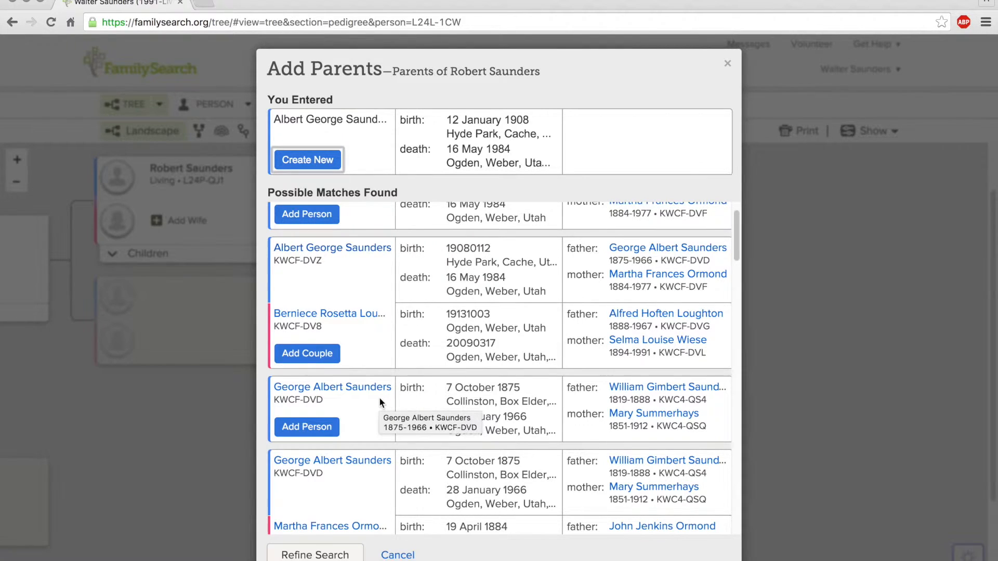
pyautogui.scroll(-2, 379, 397)
pyautogui.scroll(-2, 379, 398)
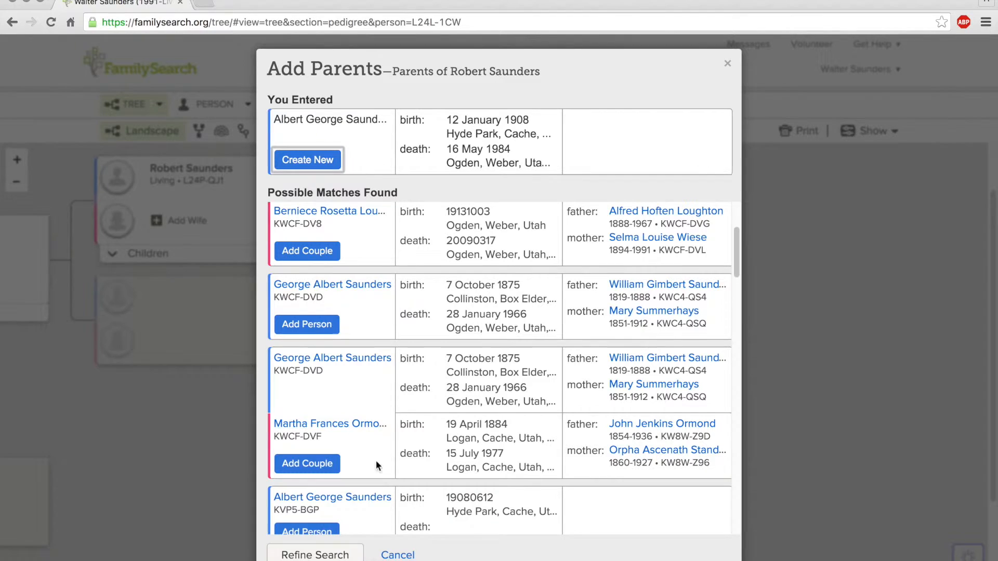
pyautogui.scroll(-10, 364, 432)
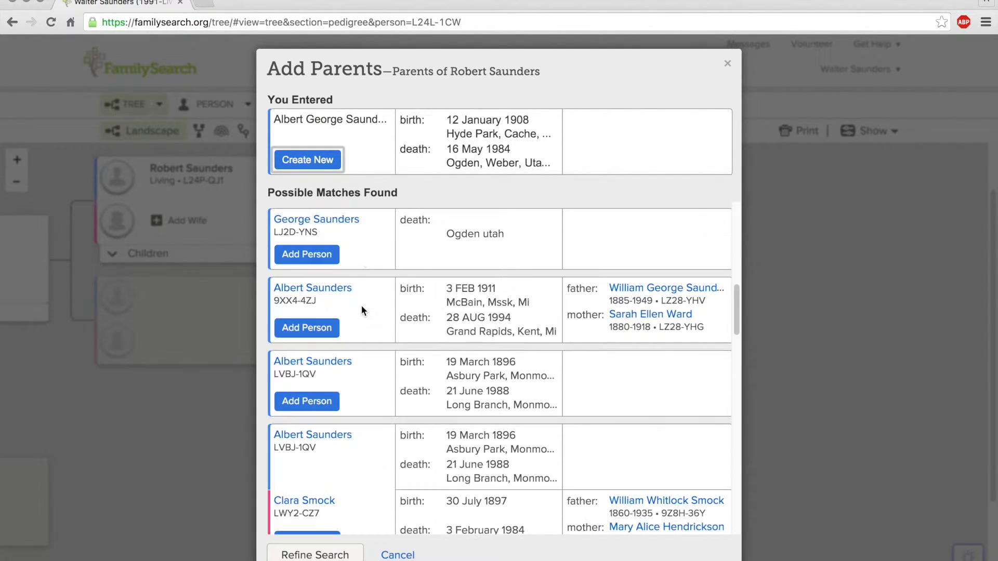
pyautogui.scroll(-5, 361, 306)
pyautogui.scroll(15, 362, 307)
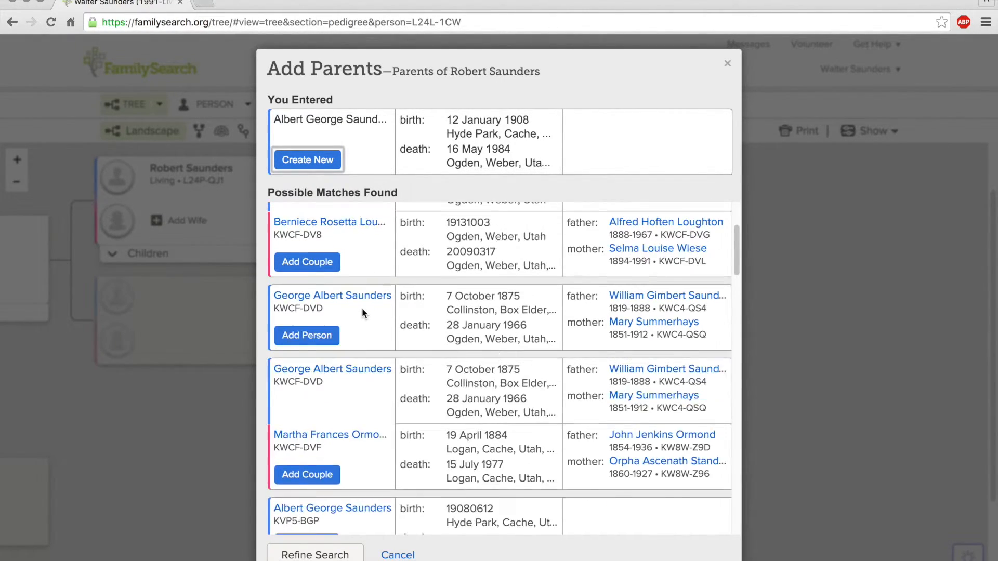
pyautogui.scroll(3, 361, 311)
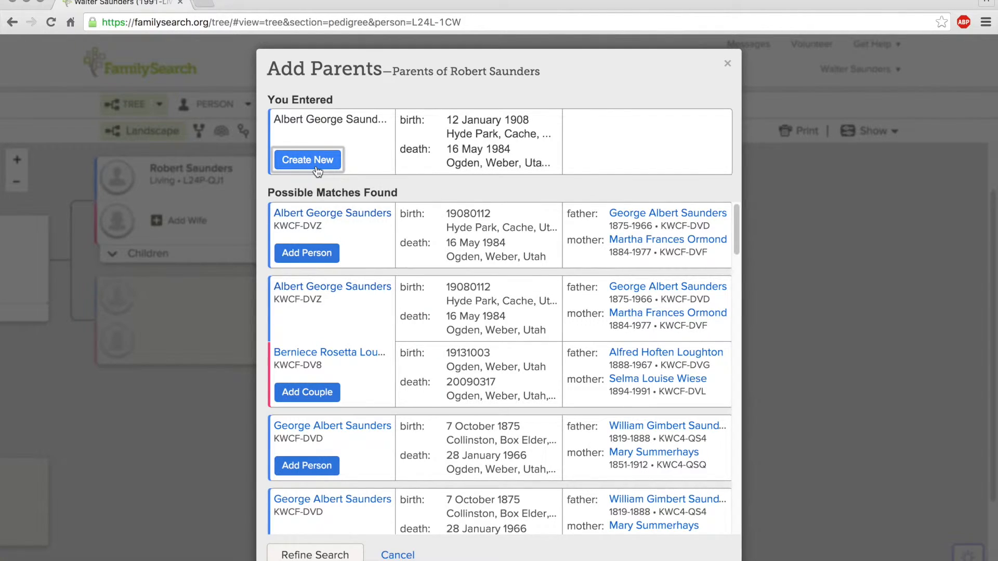
pyautogui.scroll(-1, 435, 386)
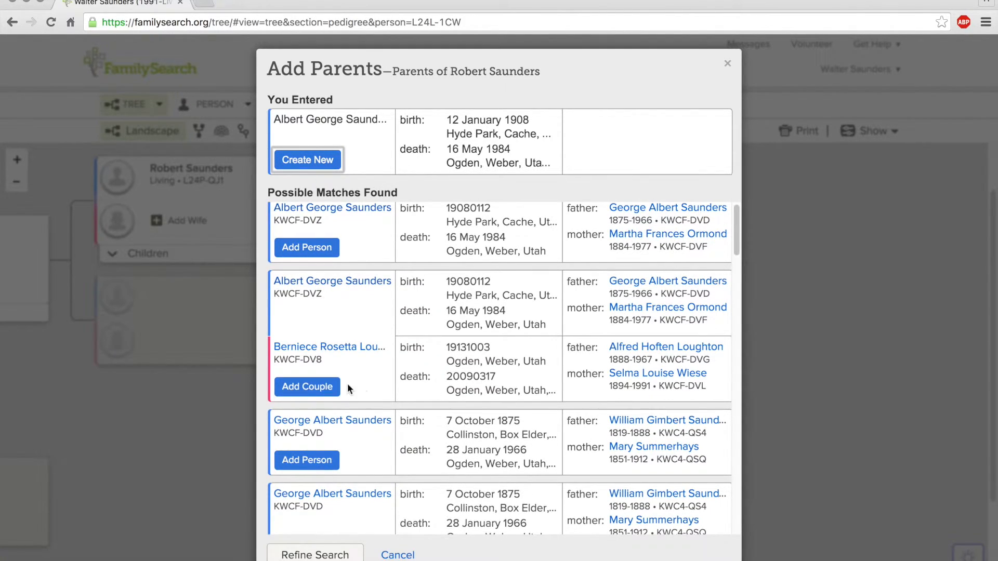
pyautogui.click(319, 391)
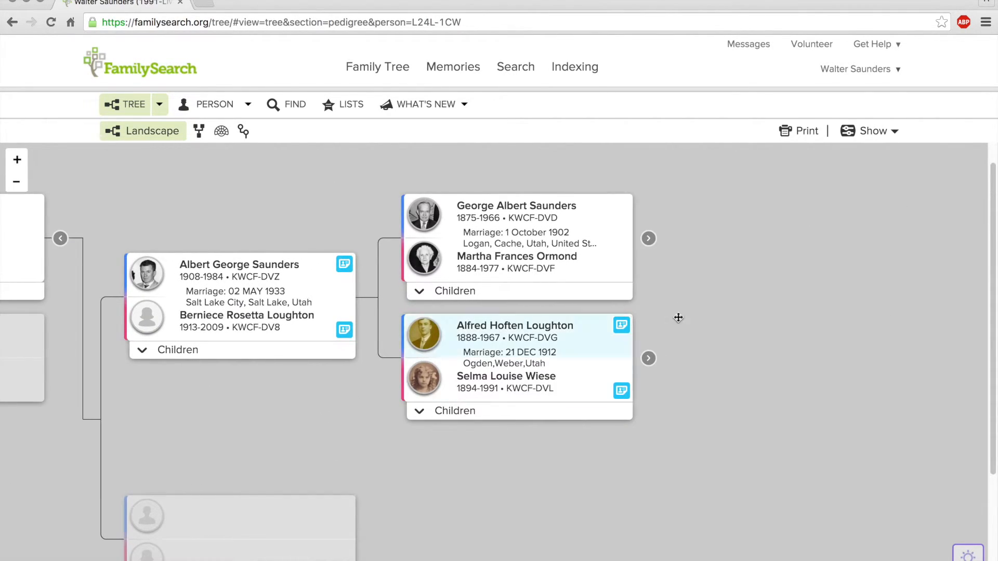
# Step: Expand the linked father's ancestors and shift the pedigree to show the new generation
pyautogui.click(649, 240)
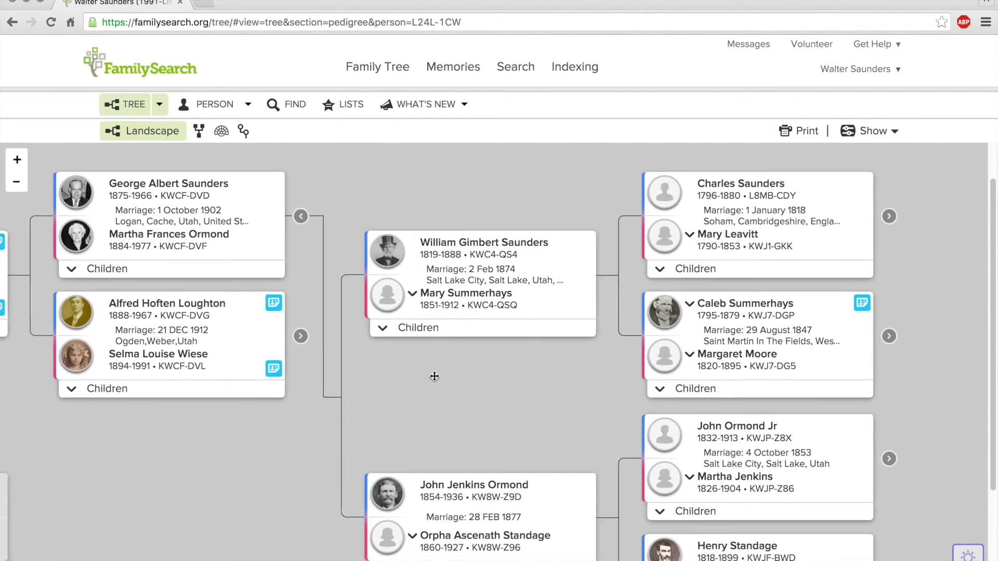
pyautogui.moveTo(431, 374); pyautogui.dragTo(744, 400)
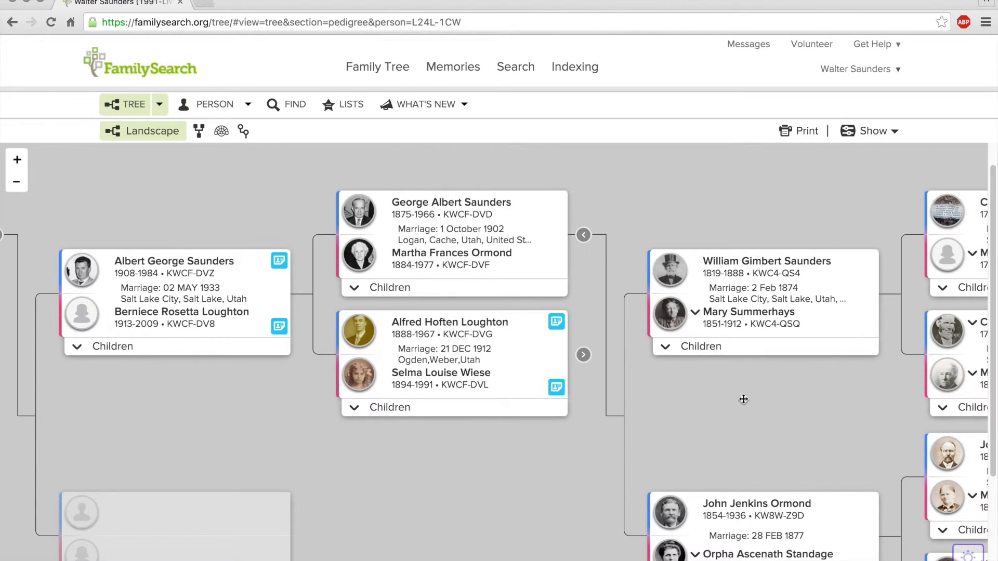
# Step: Pan the pedigree back until the home person's card is fully visible
pyautogui.moveTo(178, 424); pyautogui.dragTo(810, 332)
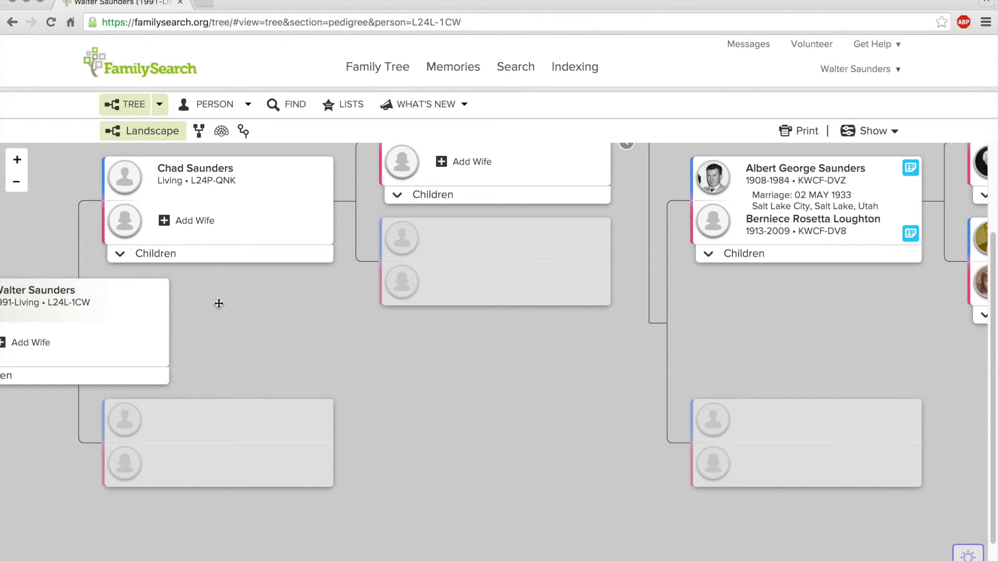
pyautogui.moveTo(218, 304); pyautogui.dragTo(377, 334)
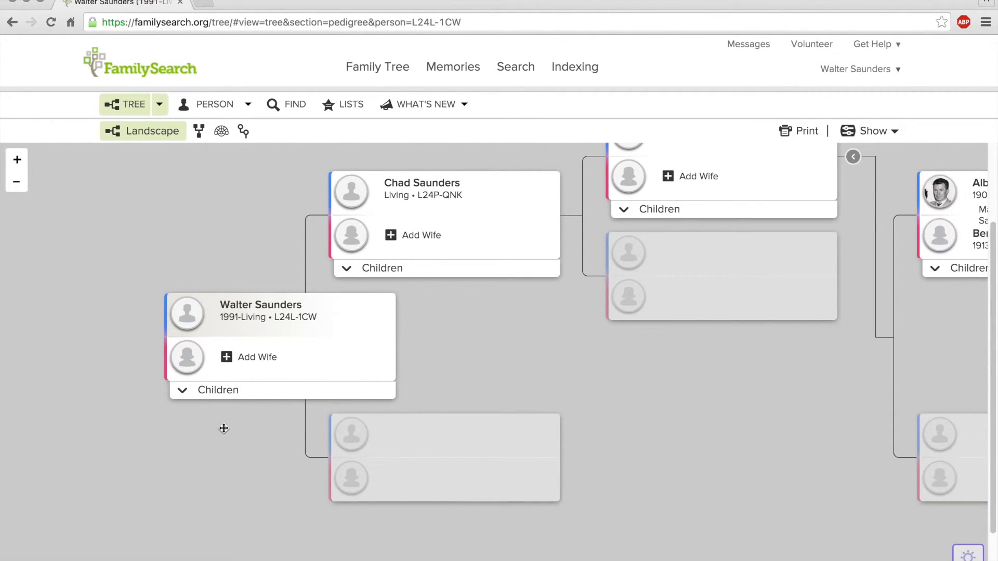